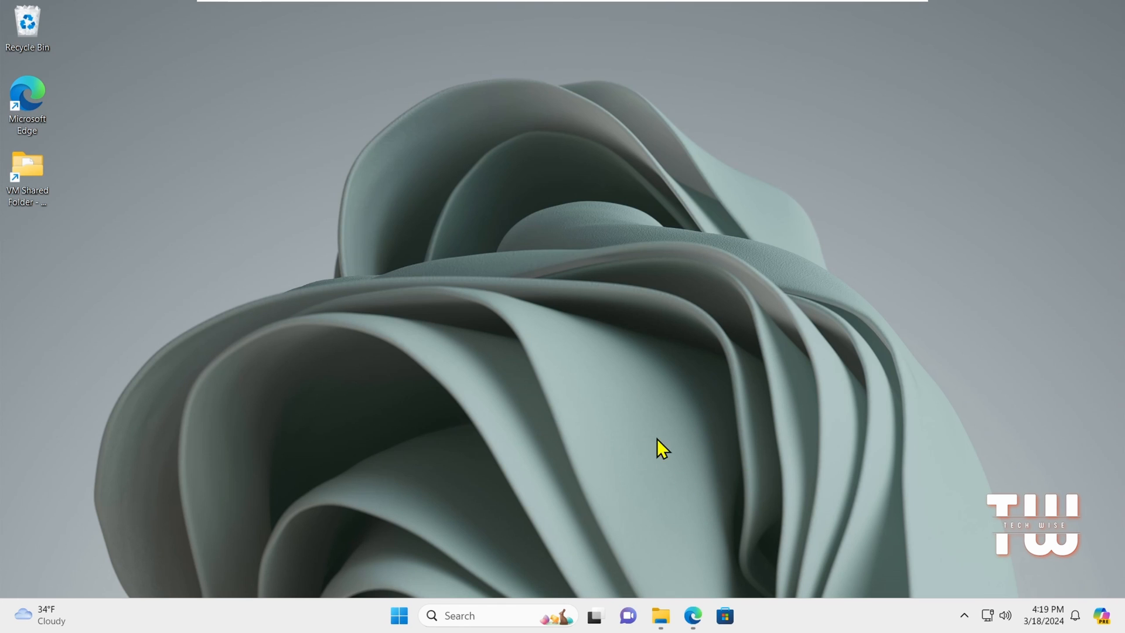
In Microsoft Edge, search the web for "windows 11 iso download" and open Microsoft's Download Windows 11 page
{"action": "left_click", "coordinate": [693, 615]}
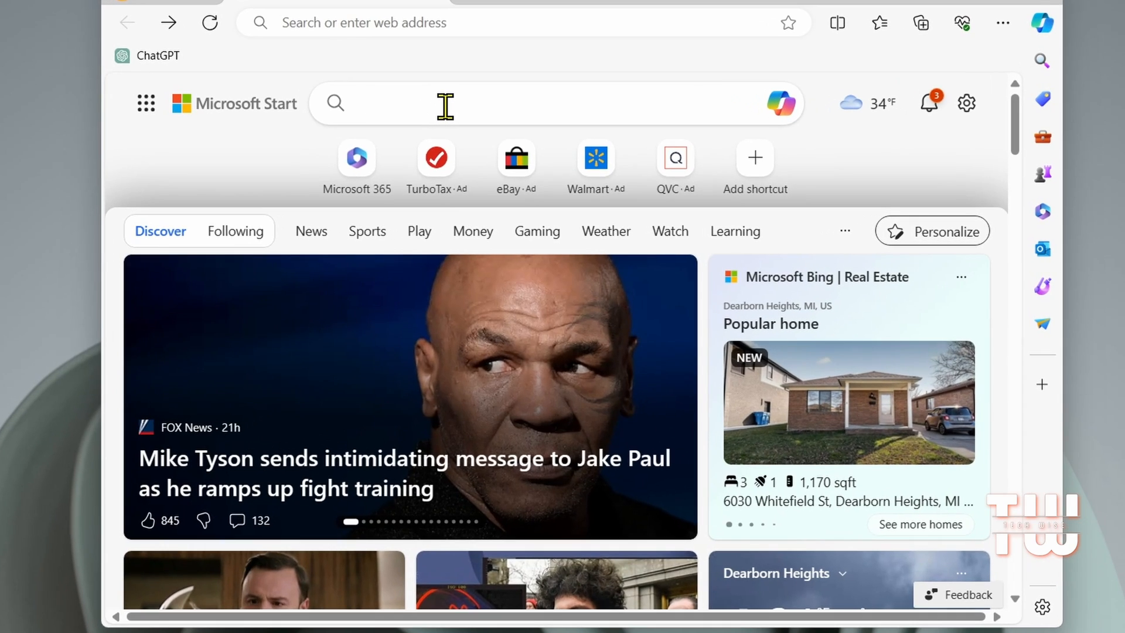
{"action": "left_click", "coordinate": [446, 106]}
{"action": "type", "text": "windows "}
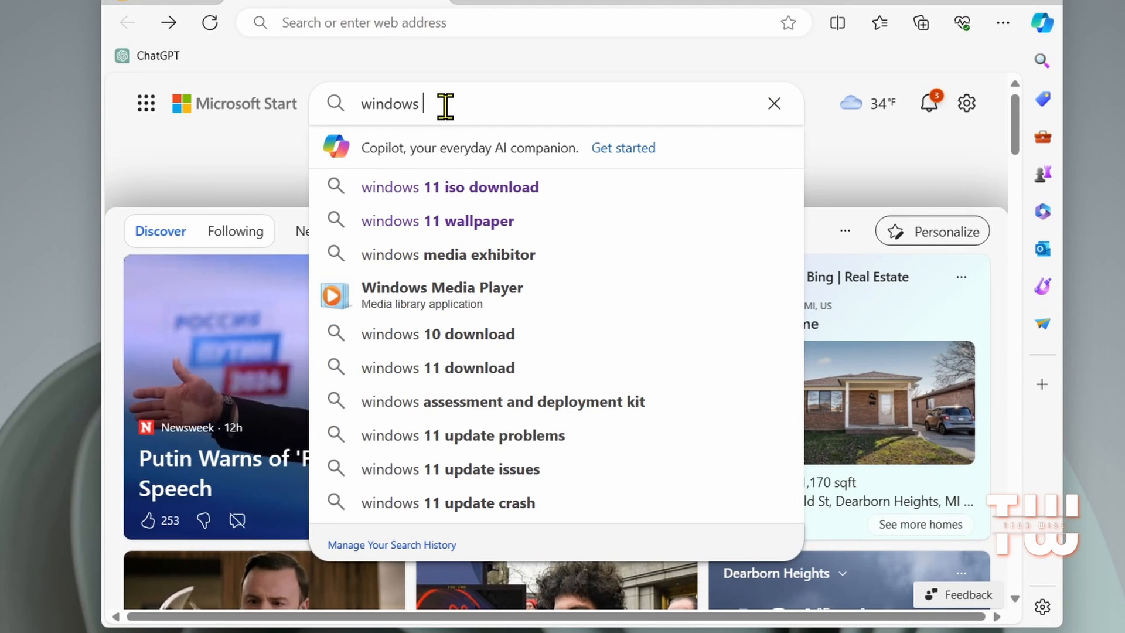
{"action": "type", "text": "11"}
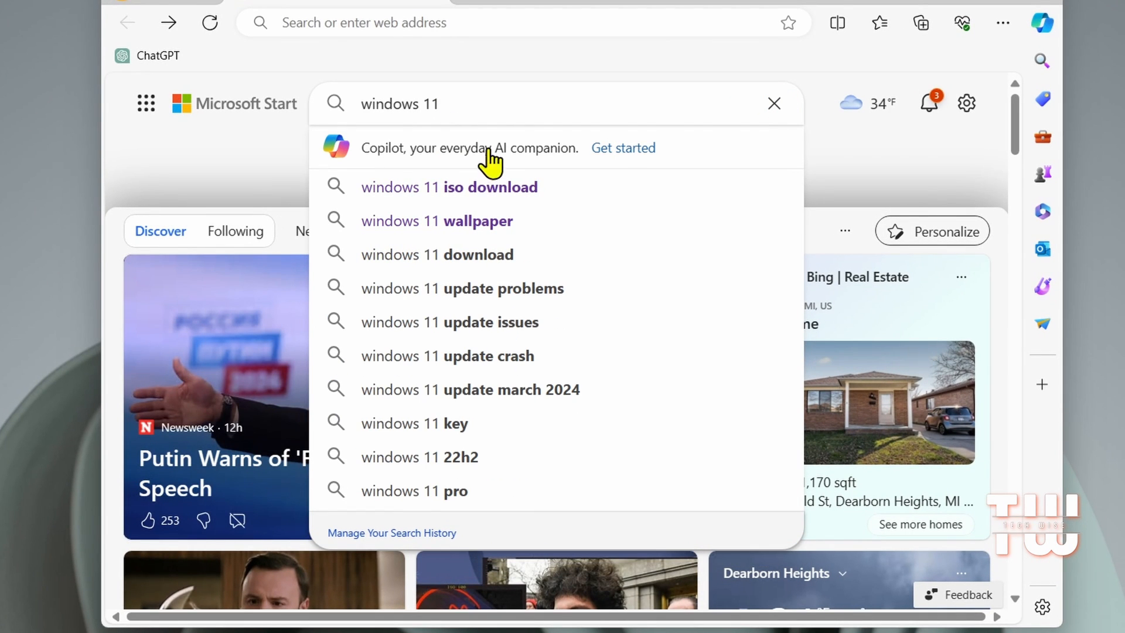
{"action": "left_click", "coordinate": [491, 189]}
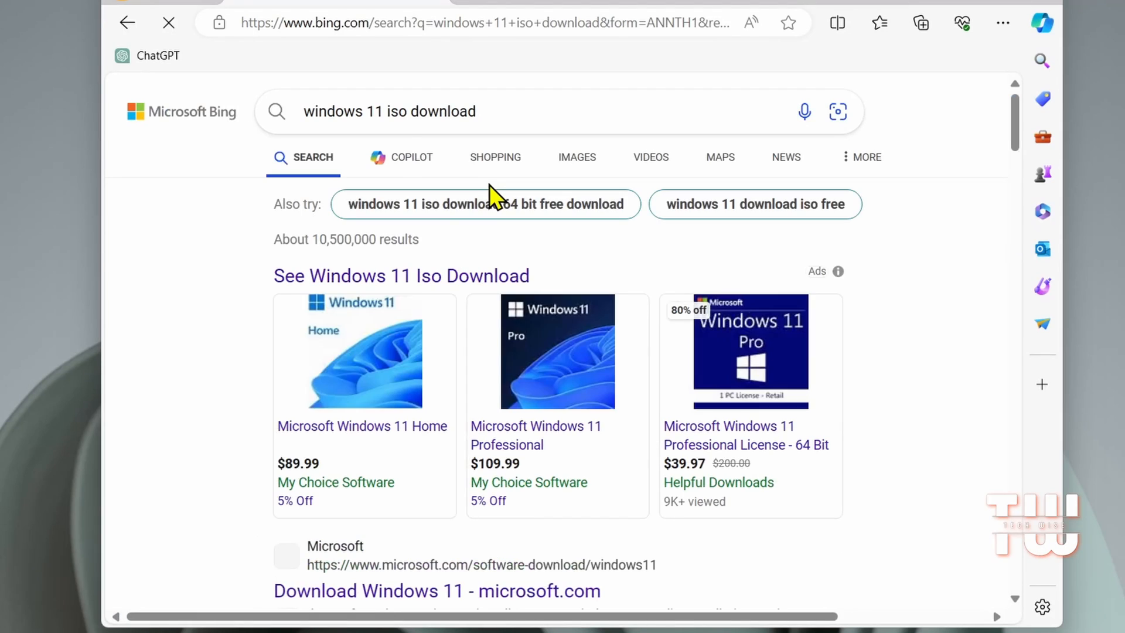
{"action": "scroll", "coordinate": [267, 275], "scroll_direction": "down", "scroll_amount": 5}
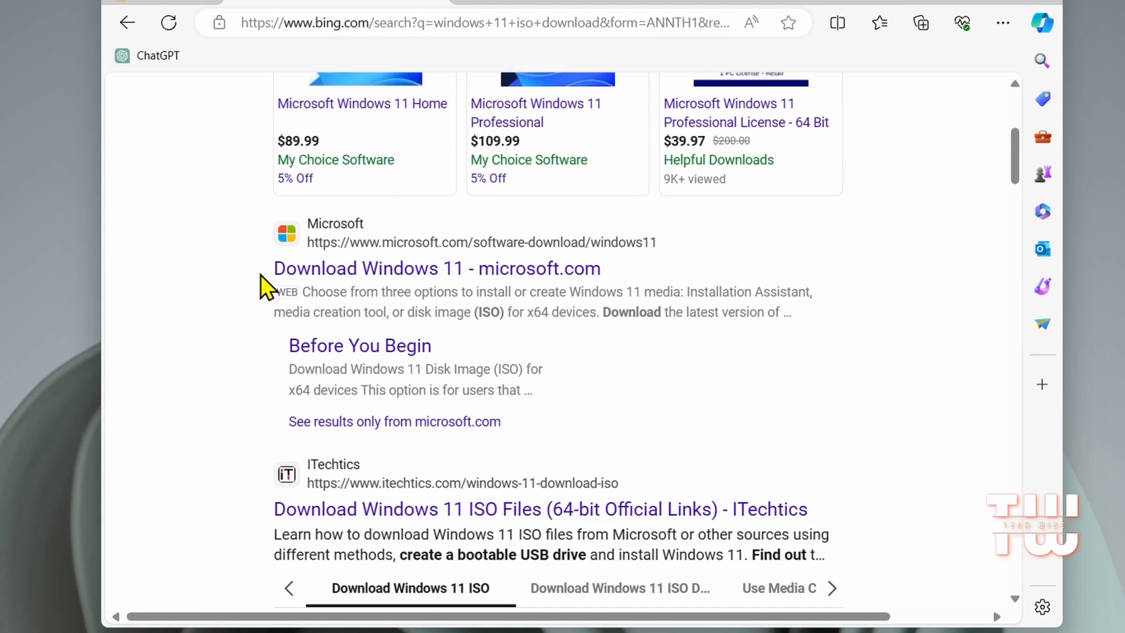
{"action": "left_click", "coordinate": [391, 270]}
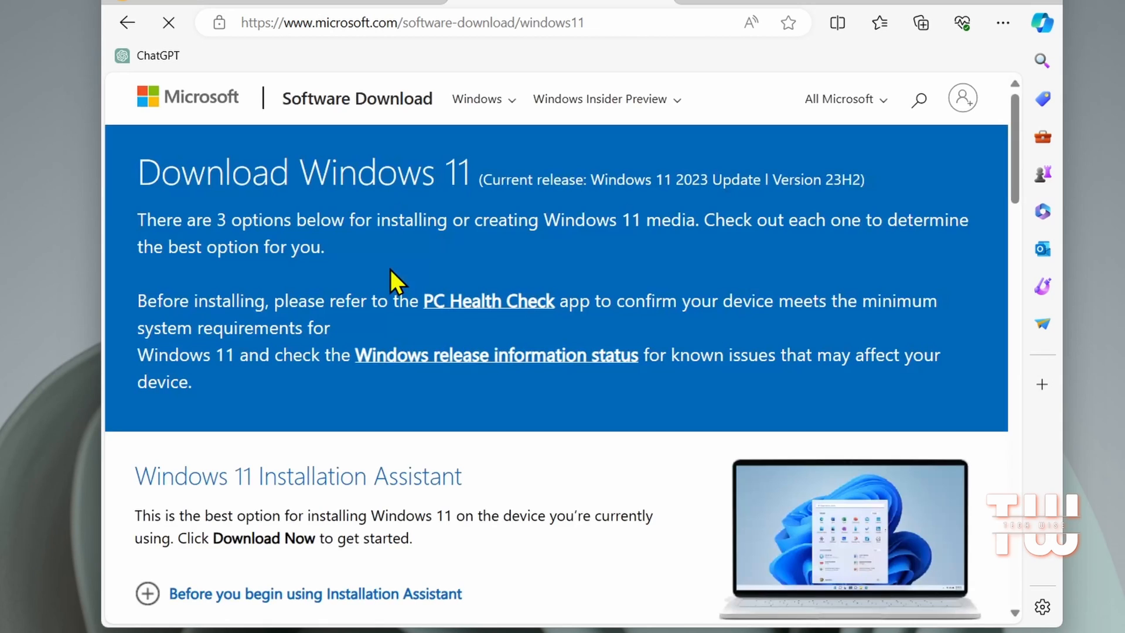
Request the Windows 11 (multi-edition ISO for x64 devices) download in the Disk Image (ISO) section
{"action": "scroll", "coordinate": [390, 269], "scroll_direction": "down", "scroll_amount": 1}
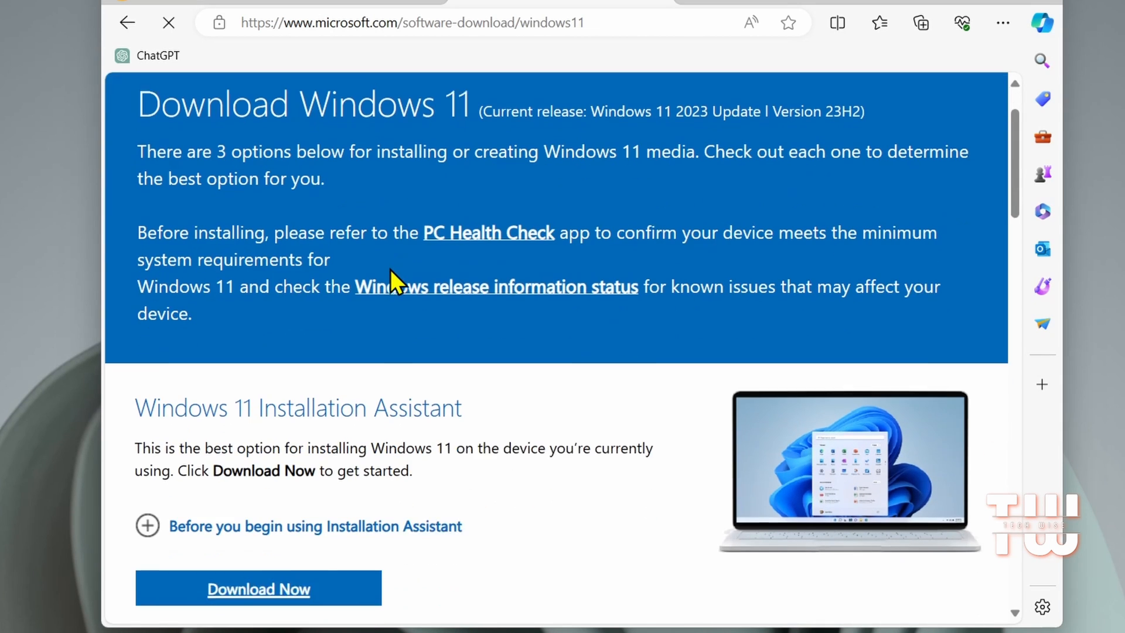
{"action": "scroll", "coordinate": [390, 269], "scroll_direction": "down", "scroll_amount": 6}
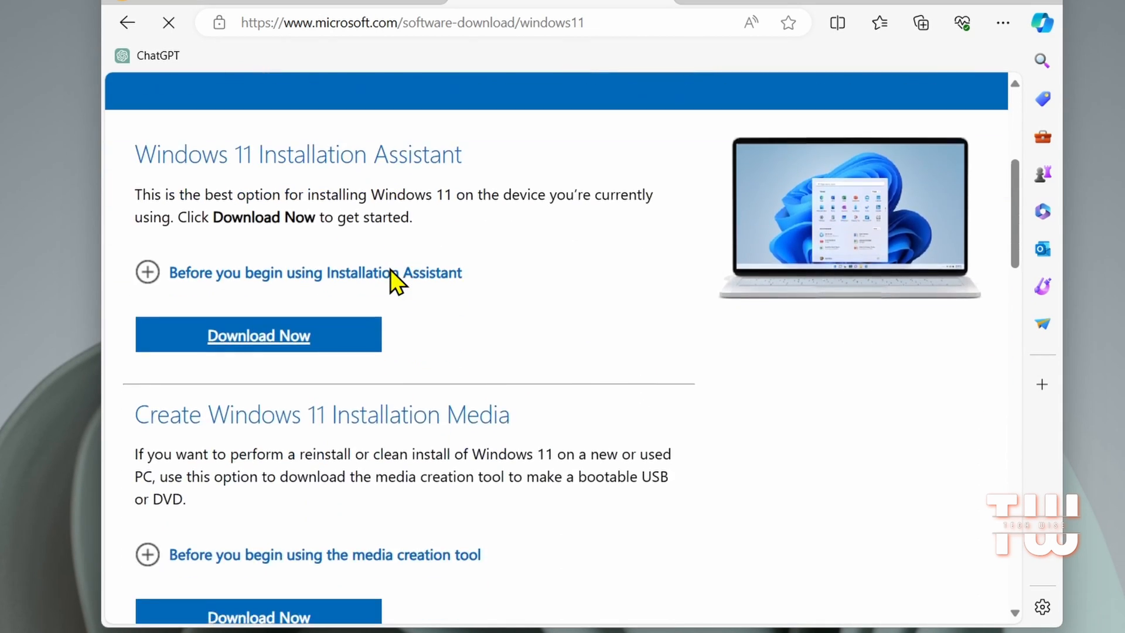
{"action": "scroll", "coordinate": [390, 269], "scroll_direction": "down", "scroll_amount": 5}
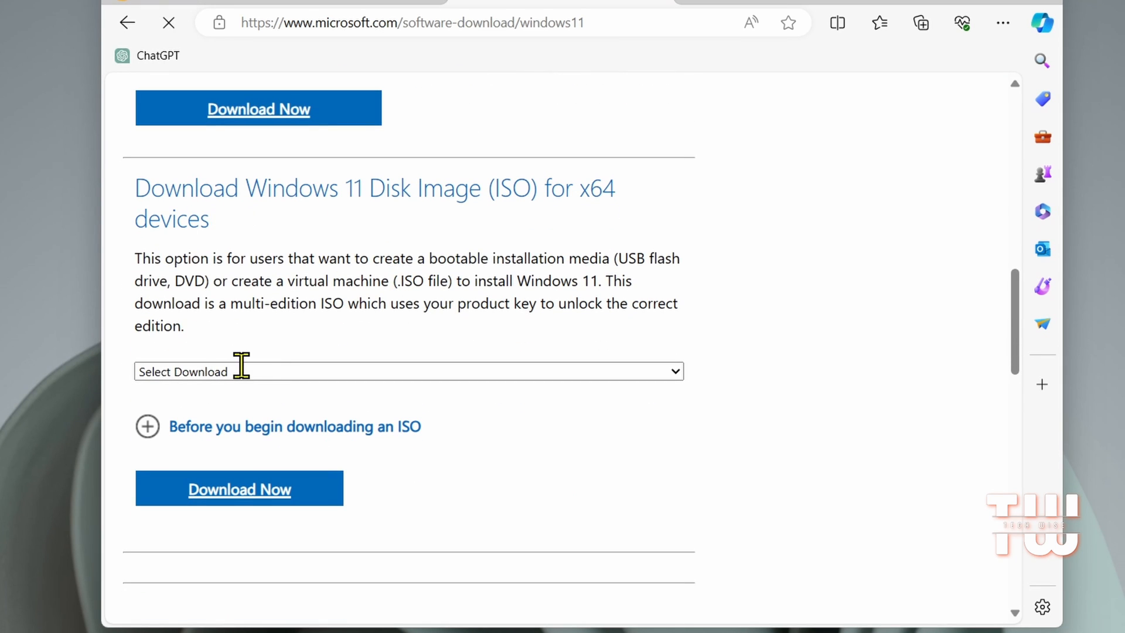
{"action": "left_click", "coordinate": [676, 375]}
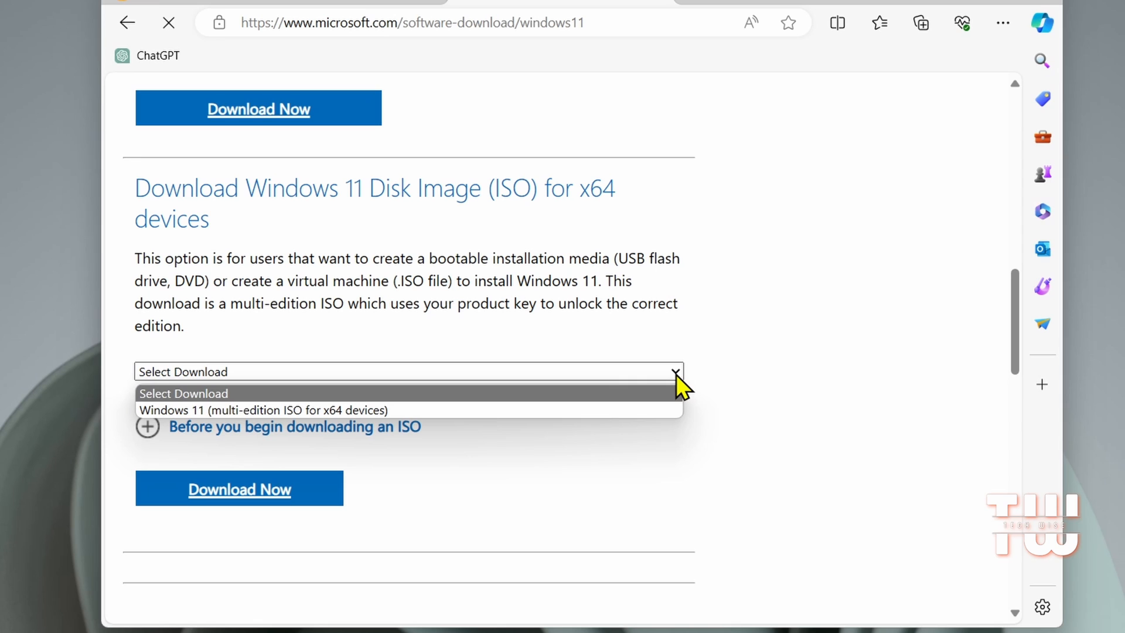
{"action": "left_click", "coordinate": [414, 409]}
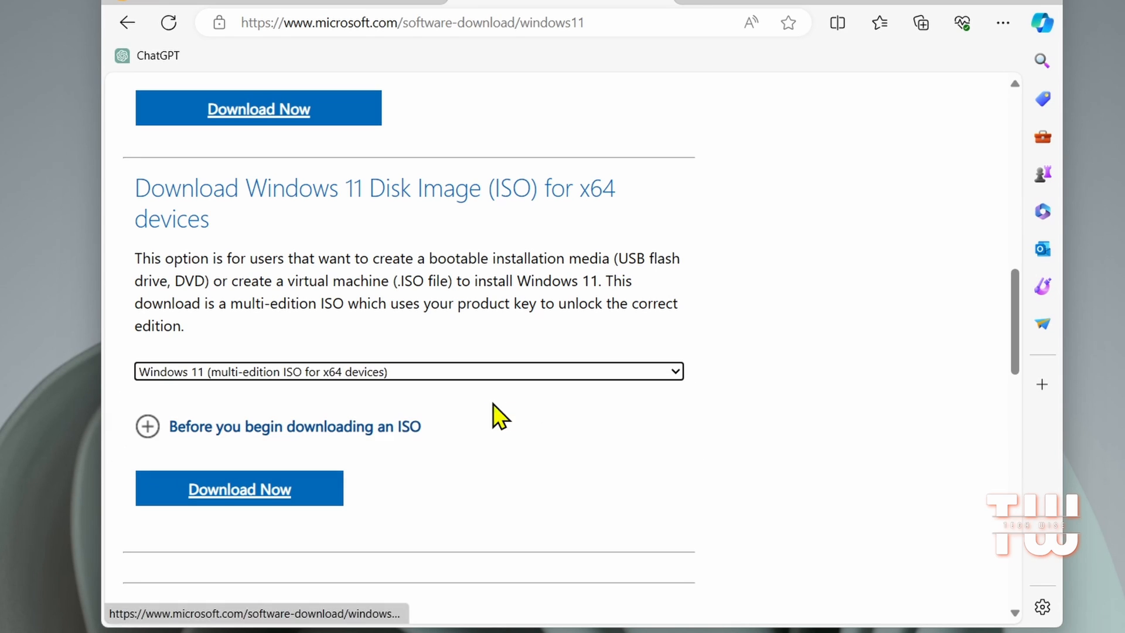
{"action": "left_click", "coordinate": [267, 495]}
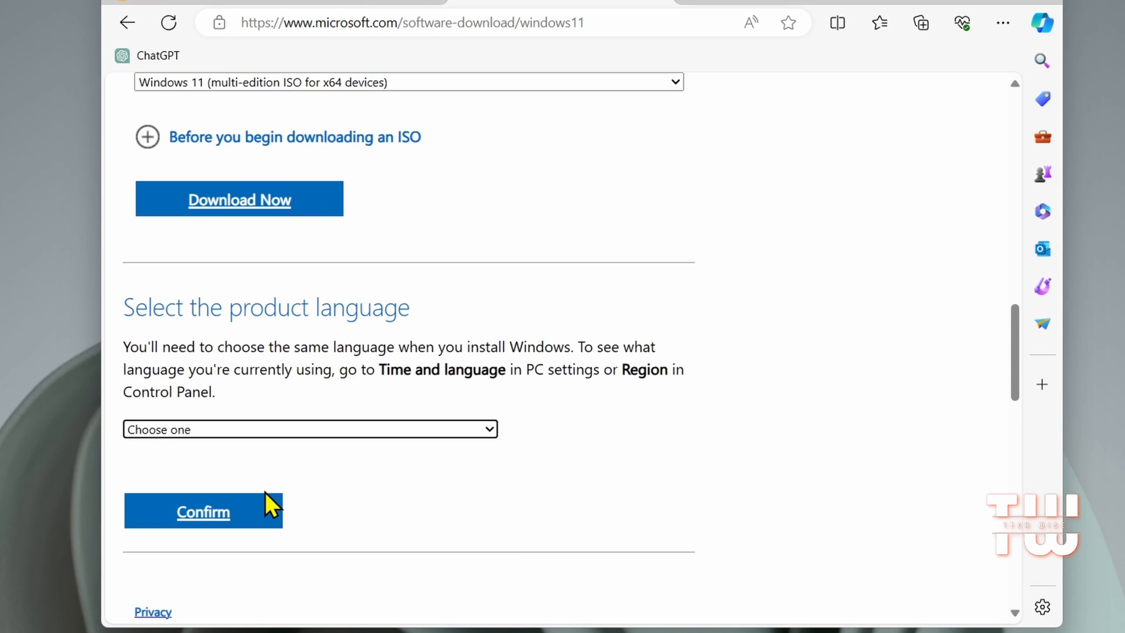
Confirm English (United States) as the product language and start the 64-bit ISO download
{"action": "left_click", "coordinate": [466, 431]}
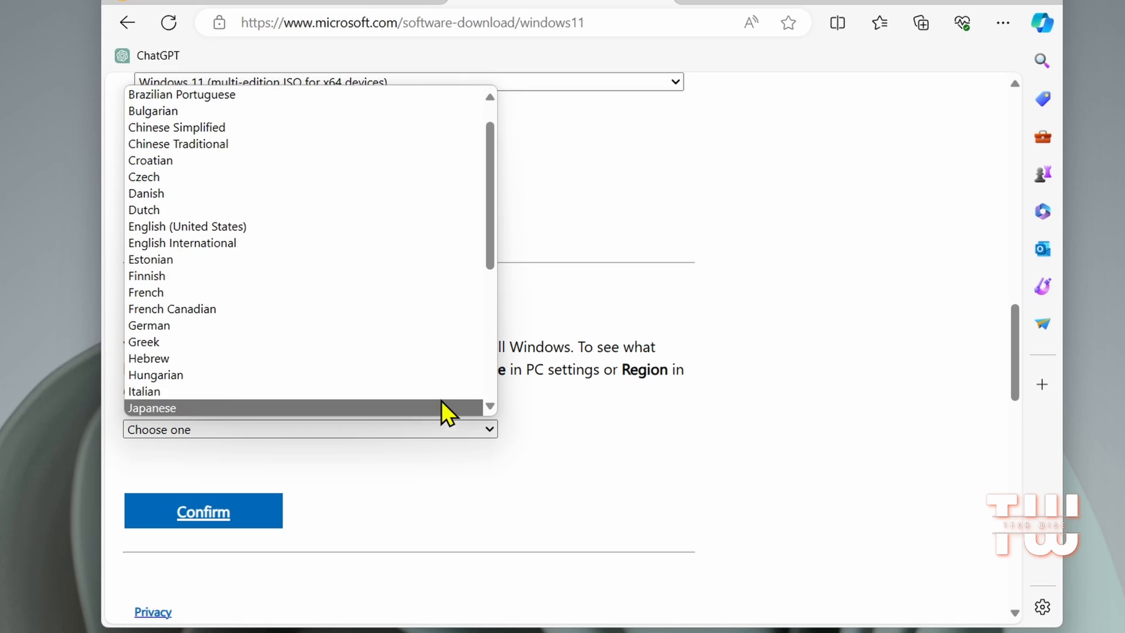
{"action": "left_click", "coordinate": [406, 232]}
{"action": "left_click", "coordinate": [233, 511]}
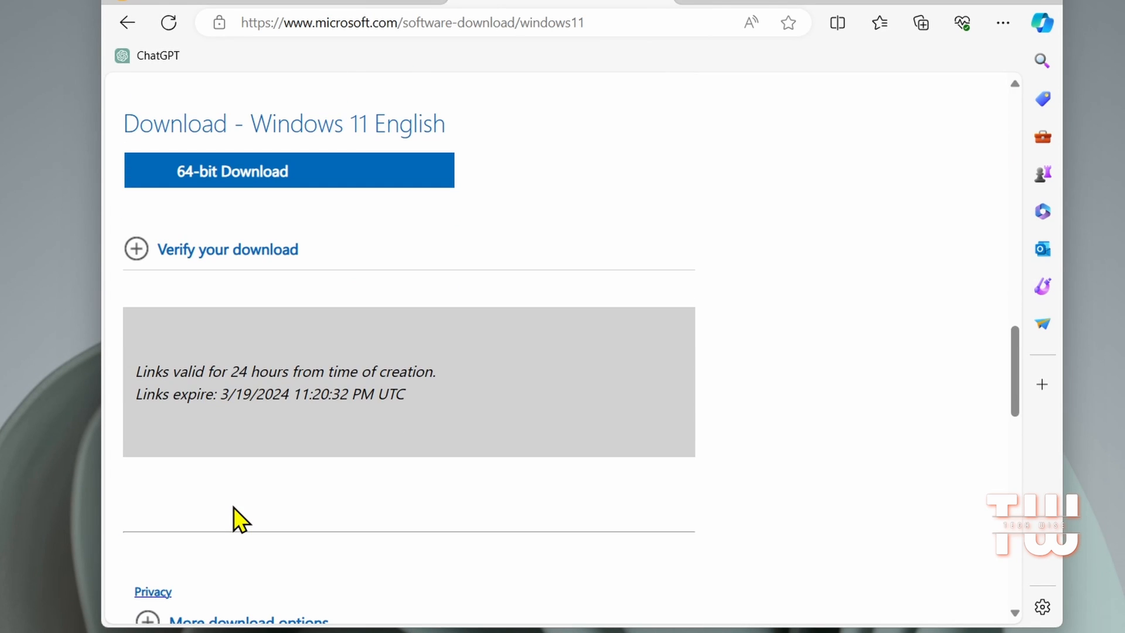
{"action": "left_click", "coordinate": [313, 179]}
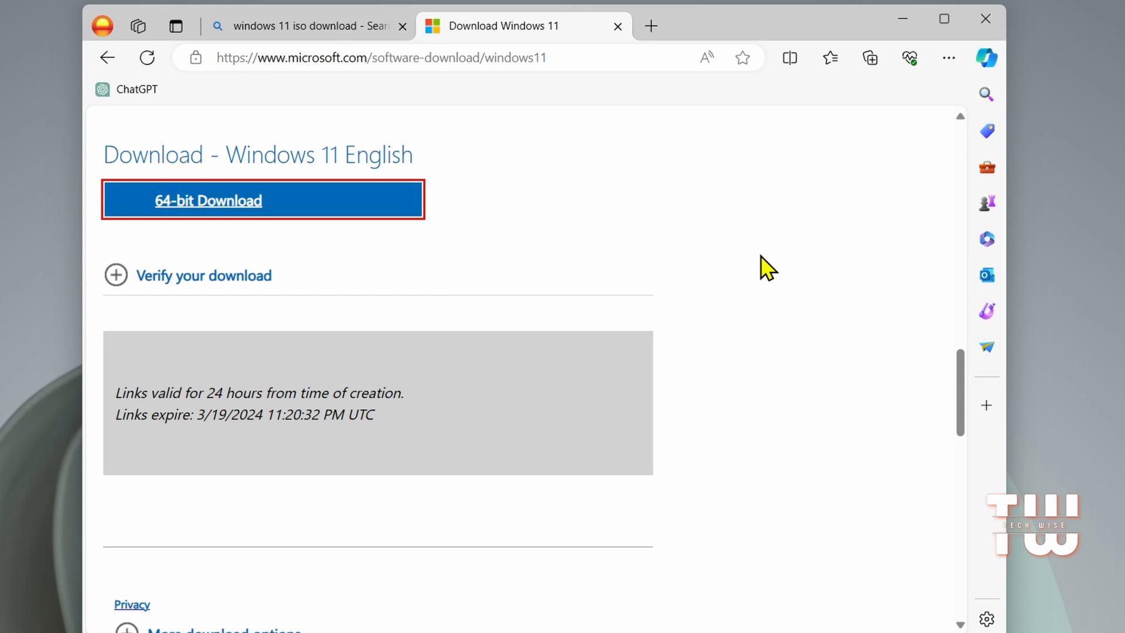
Search for "rufus" in a new browser tab and open the official Rufus website from the results
{"action": "left_click", "coordinate": [653, 27]}
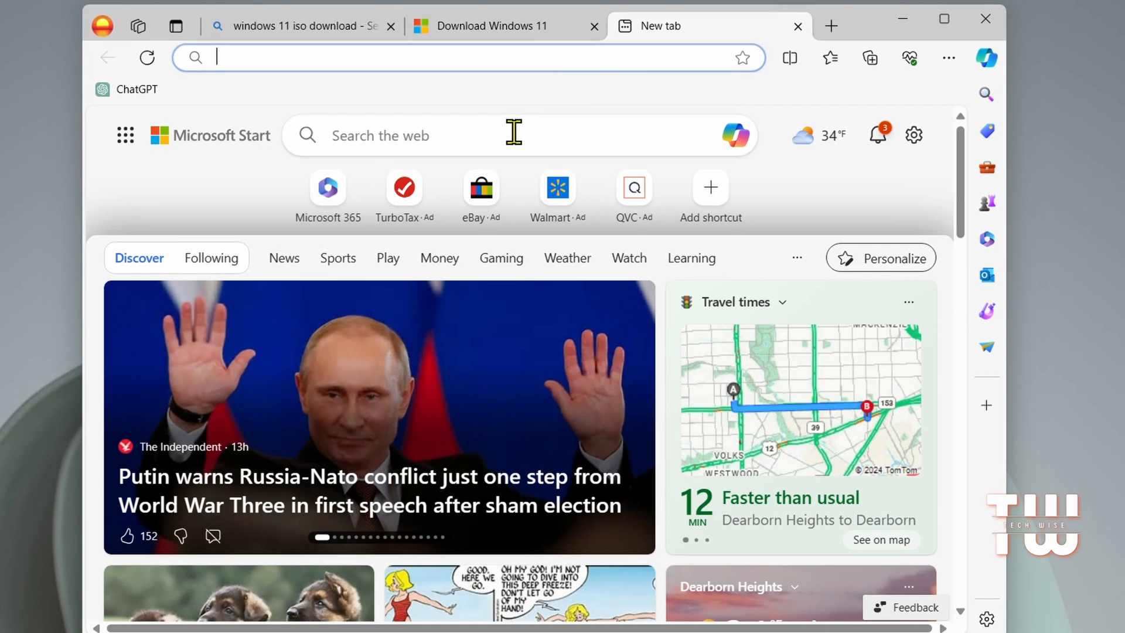
{"action": "left_click", "coordinate": [514, 132]}
{"action": "type", "text": "rufu"}
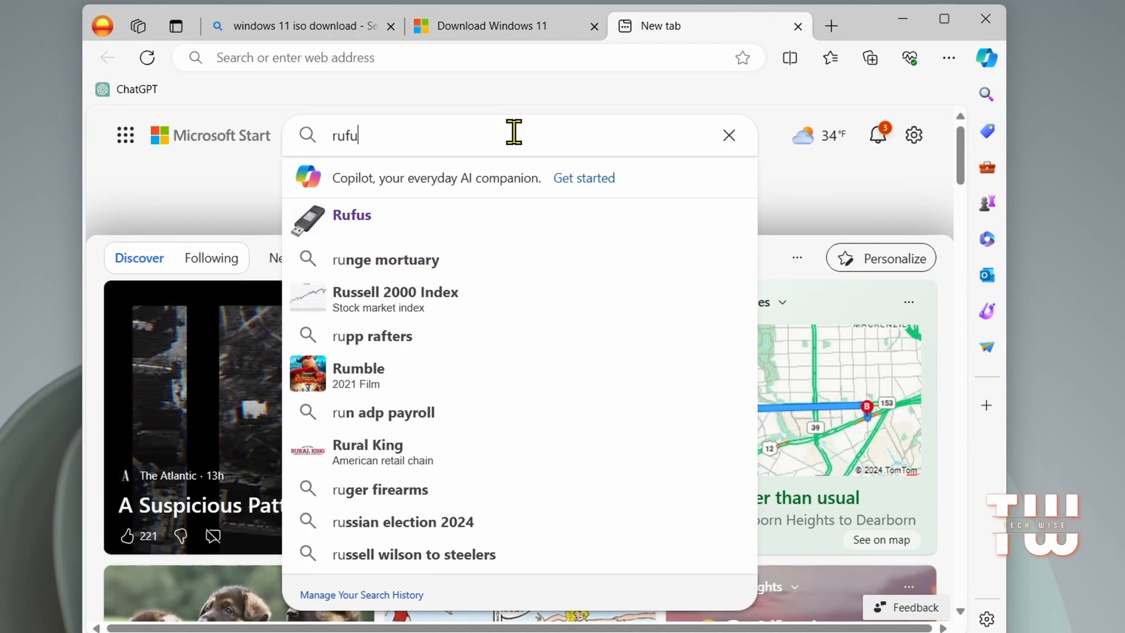
{"action": "type", "text": "s"}
{"action": "key", "text": "Return"}
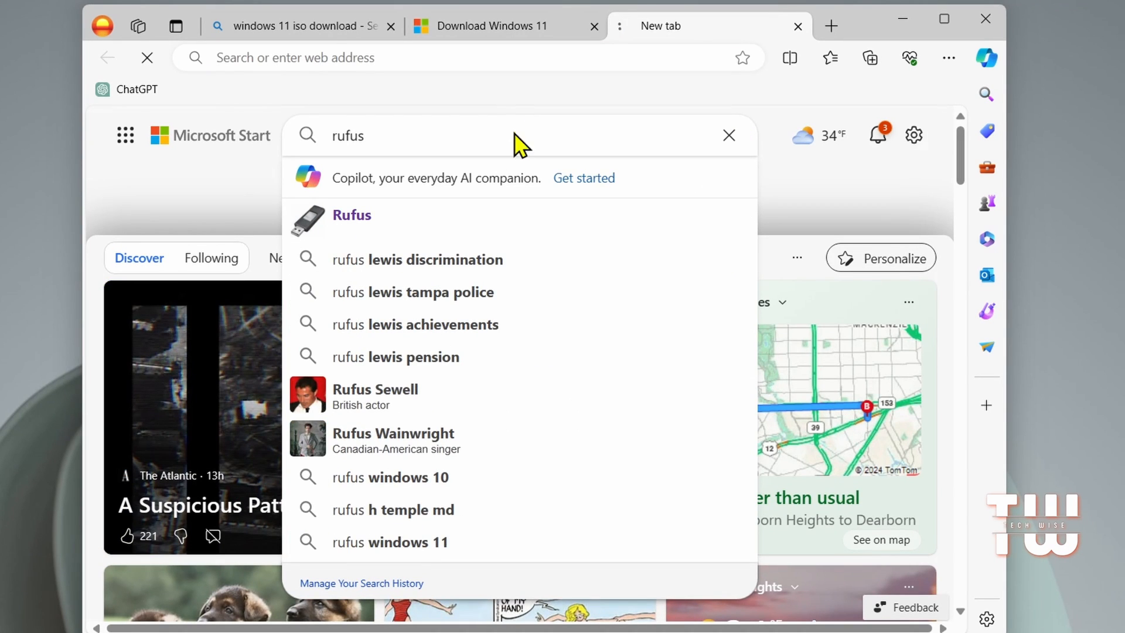
{"action": "scroll", "coordinate": [208, 364], "scroll_direction": "down", "scroll_amount": 3}
{"action": "scroll", "coordinate": [202, 358], "scroll_direction": "down", "scroll_amount": 3}
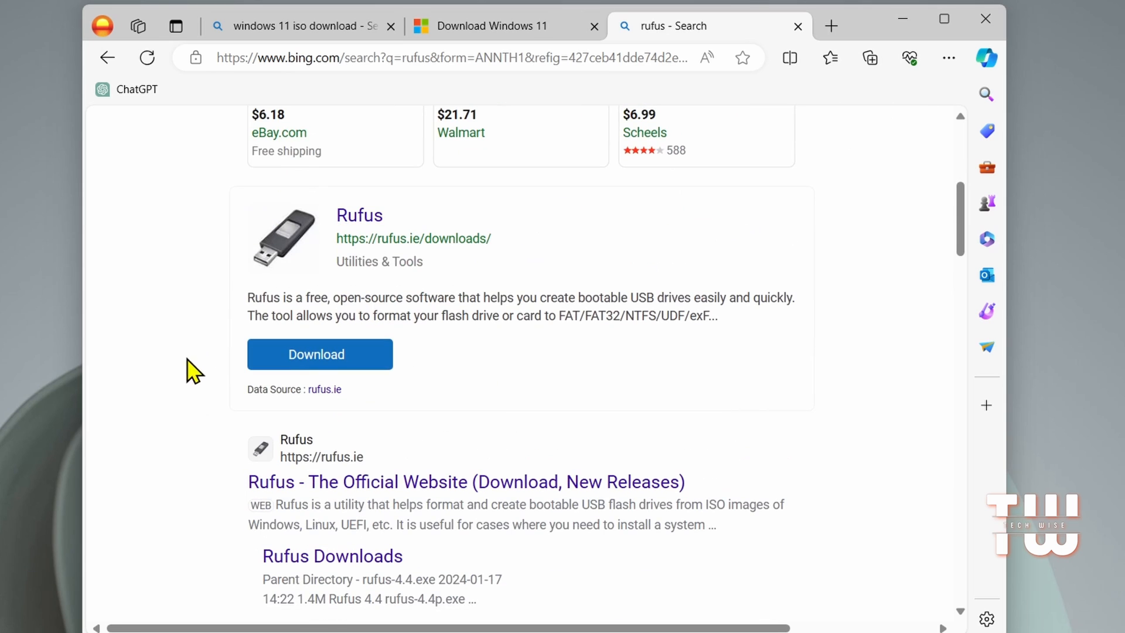
{"action": "left_click", "coordinate": [356, 486]}
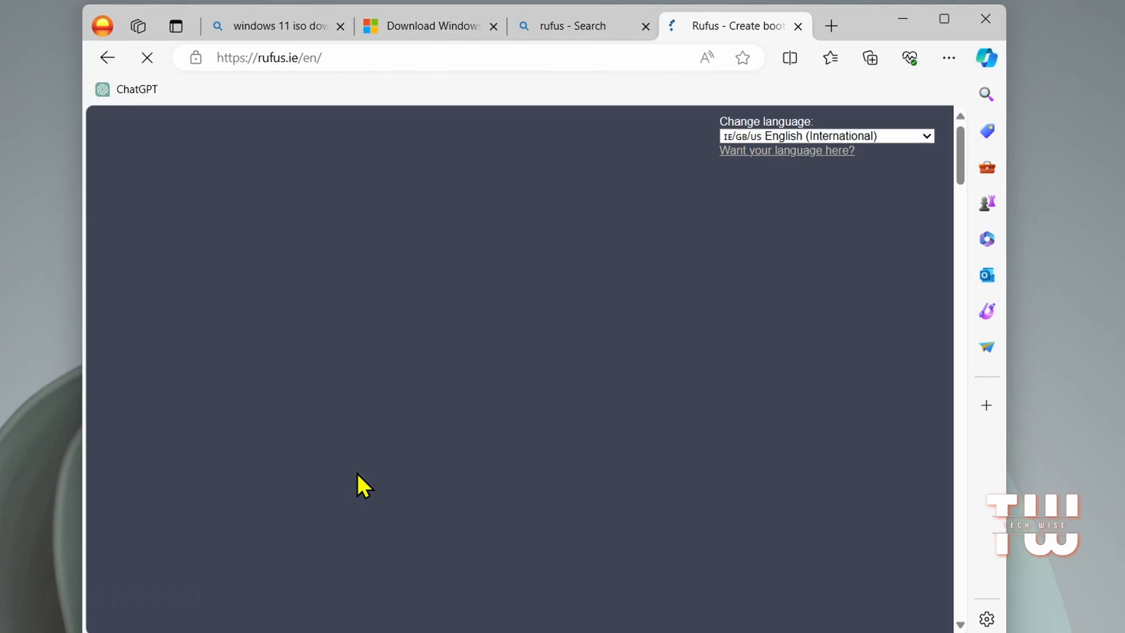
Download the standard Windows x64 release rufus-4.4.exe from the latest releases table
{"action": "scroll", "coordinate": [520, 305], "scroll_direction": "down", "scroll_amount": 10}
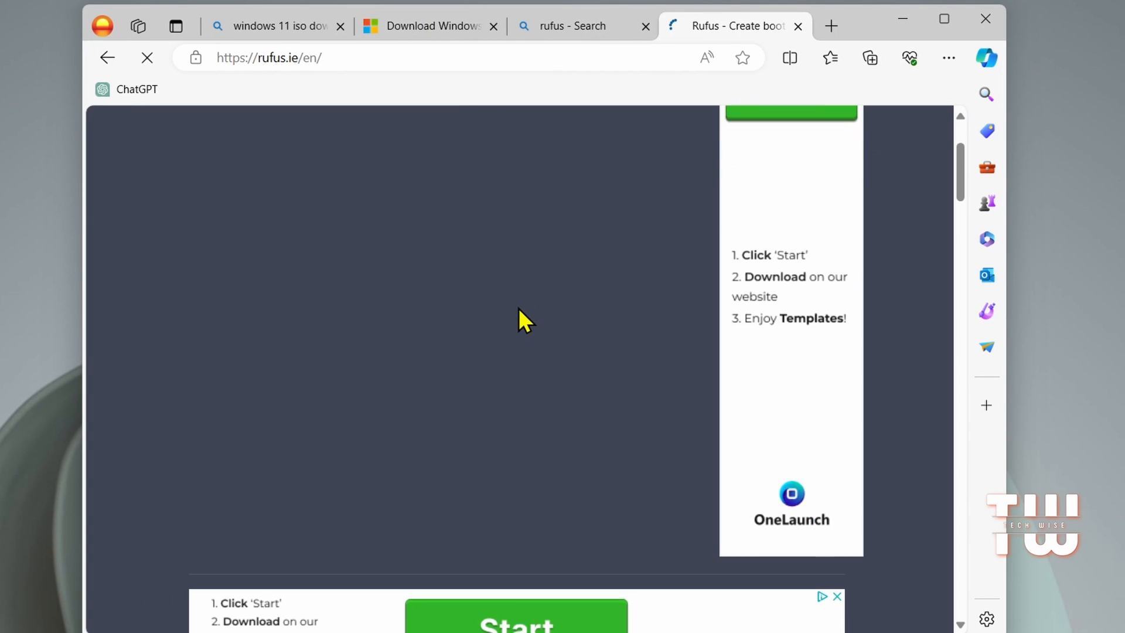
{"action": "scroll", "coordinate": [523, 319], "scroll_direction": "down", "scroll_amount": 15}
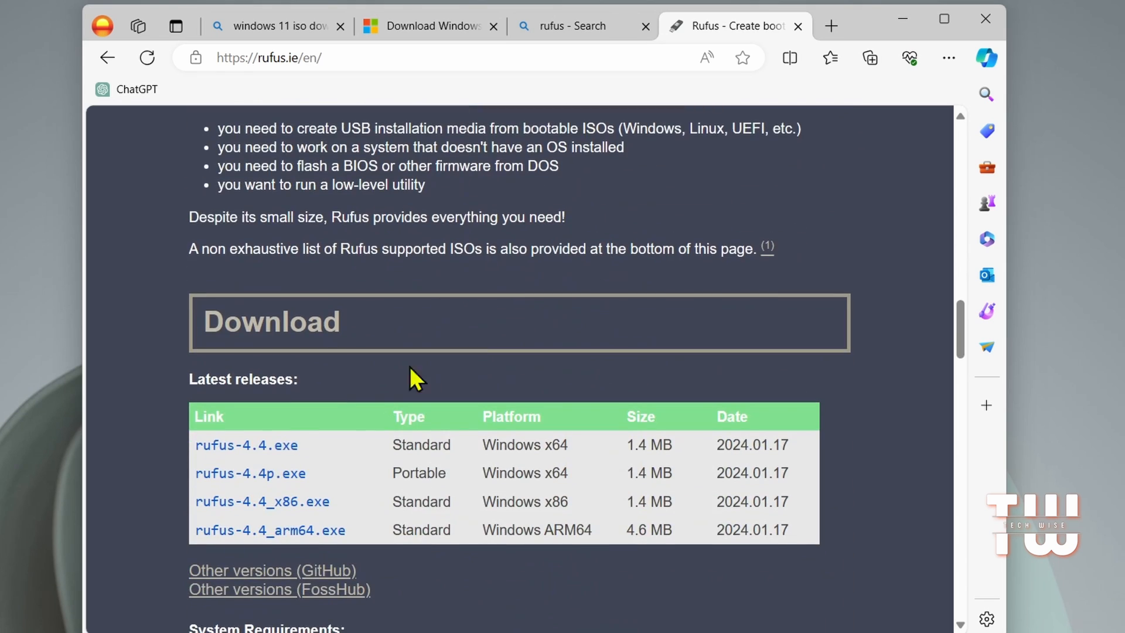
{"action": "left_click", "coordinate": [232, 445]}
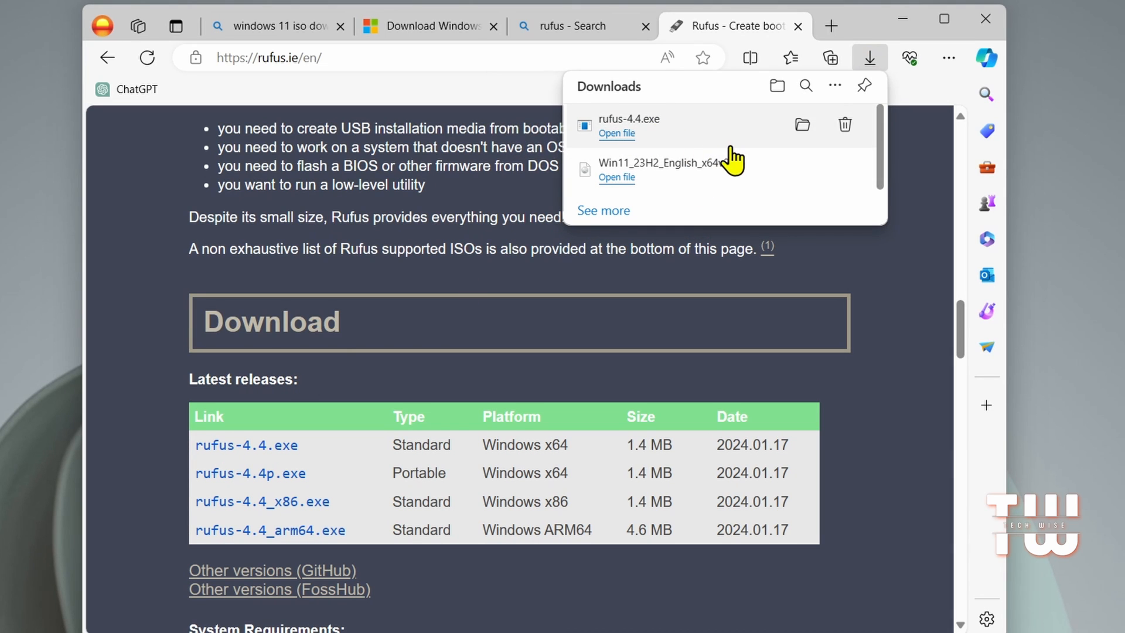
Show rufus-4.4.exe in its download folder and launch it, allowing it to make changes to the device
{"action": "left_click", "coordinate": [812, 125]}
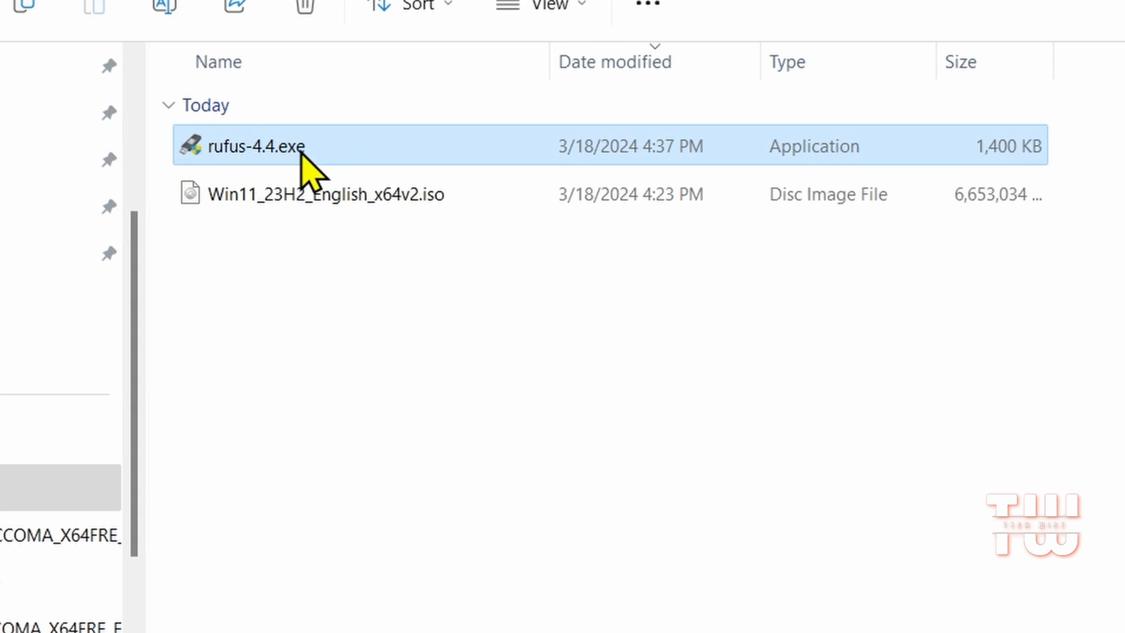
{"action": "double_click", "coordinate": [396, 256]}
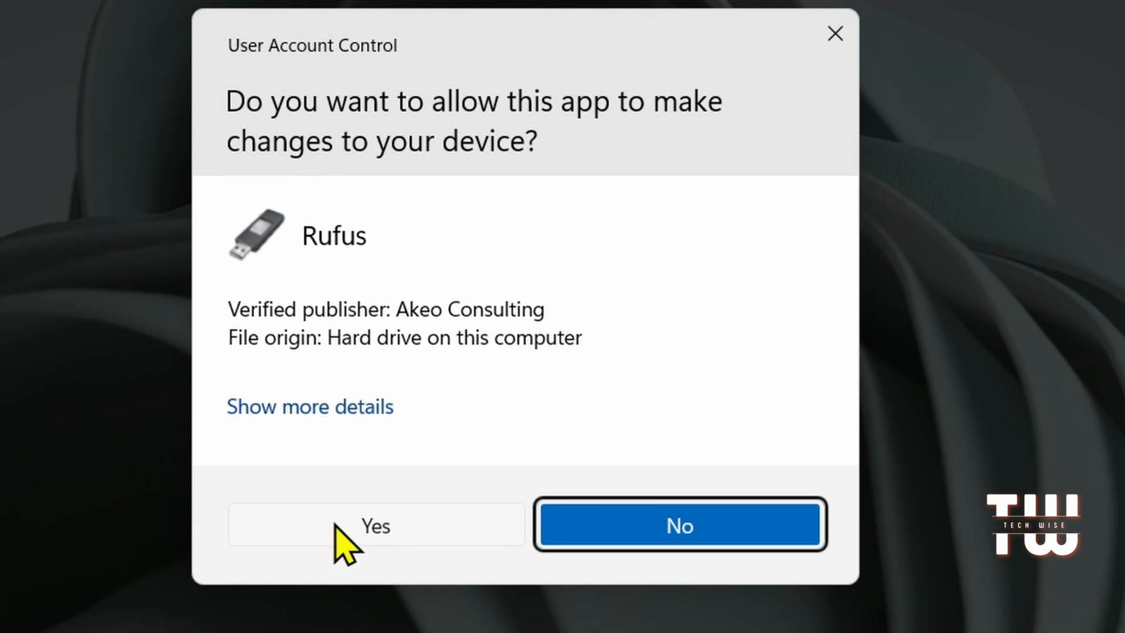
{"action": "left_click", "coordinate": [378, 536]}
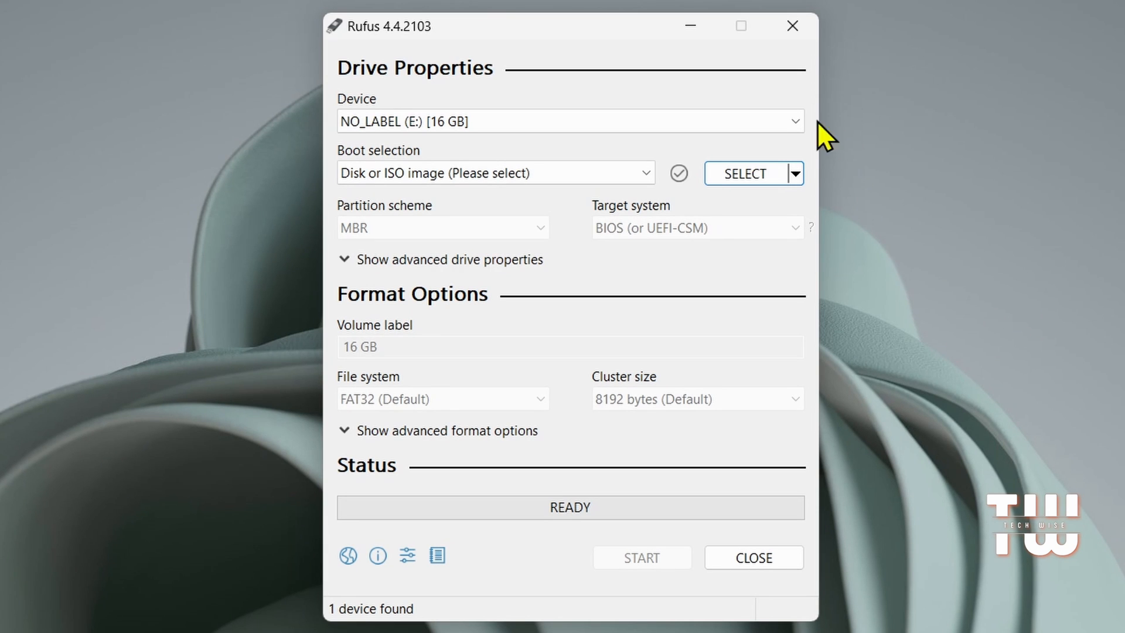
Choose the USB drive NO_LABEL (E:) [16 GB] as the device in Rufus
{"action": "left_click", "coordinate": [718, 124]}
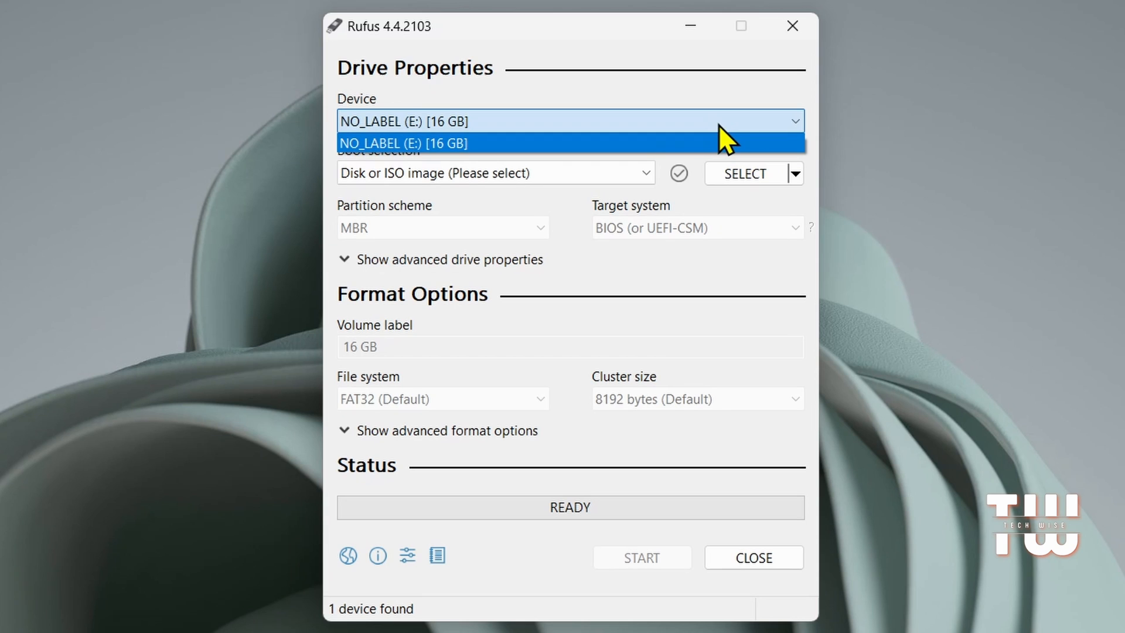
{"action": "left_click", "coordinate": [718, 118]}
{"action": "left_click", "coordinate": [719, 117]}
{"action": "left_click", "coordinate": [718, 117]}
{"action": "left_click", "coordinate": [718, 117]}
{"action": "left_click", "coordinate": [719, 118]}
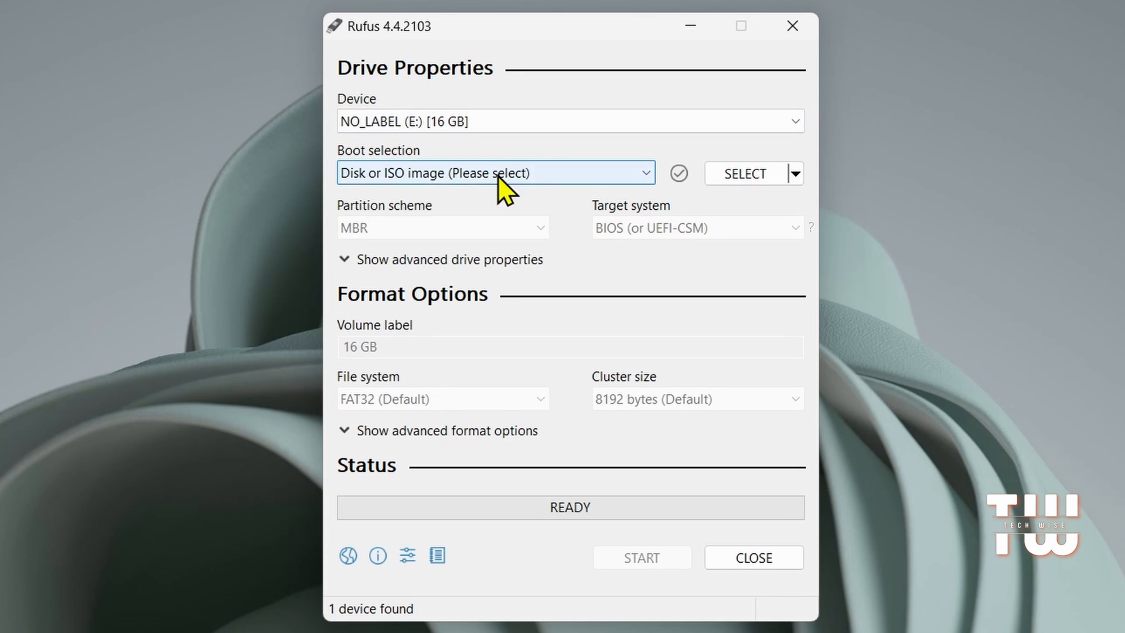
Load Win11_23H2_English_x64v2.iso from the Downloads folder as the boot image
{"action": "left_click", "coordinate": [742, 172]}
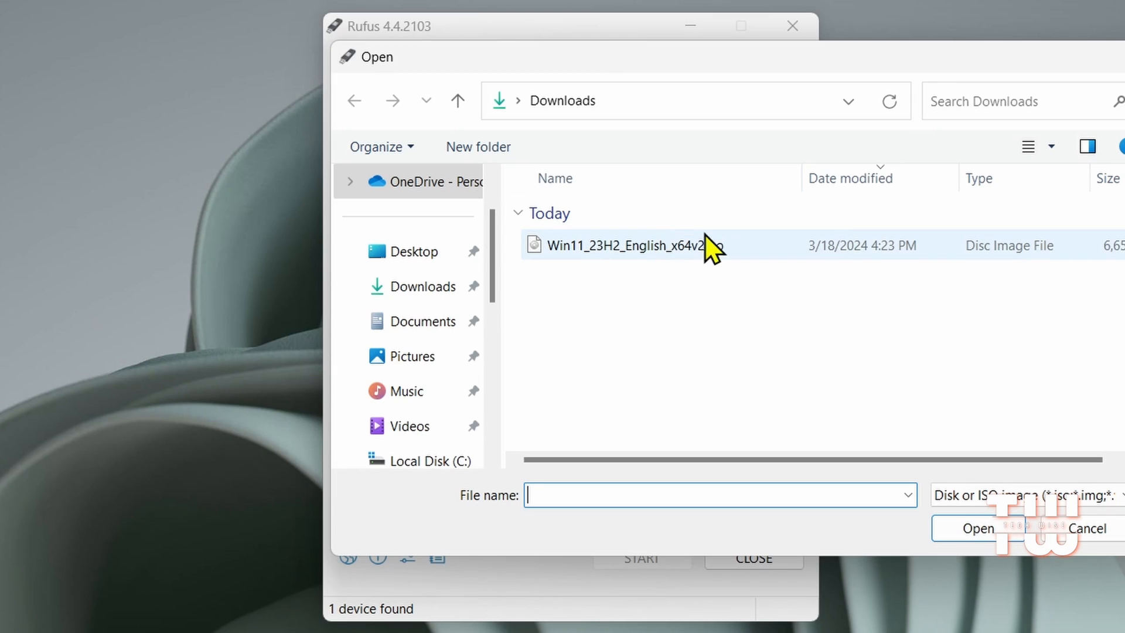
{"action": "left_click", "coordinate": [741, 247]}
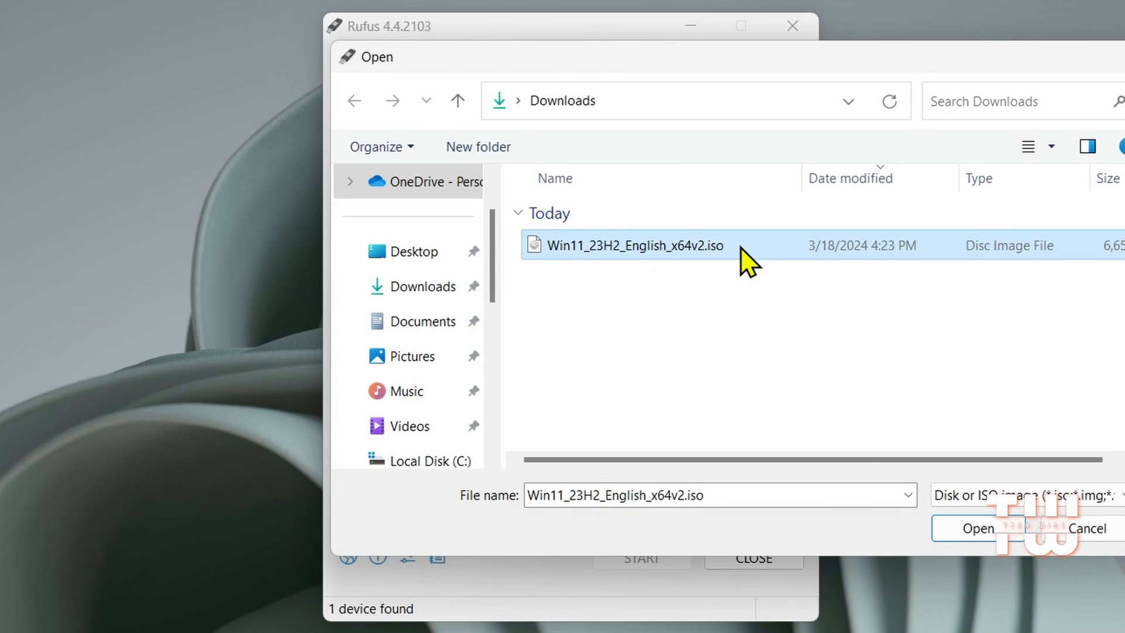
{"action": "left_click", "coordinate": [947, 526]}
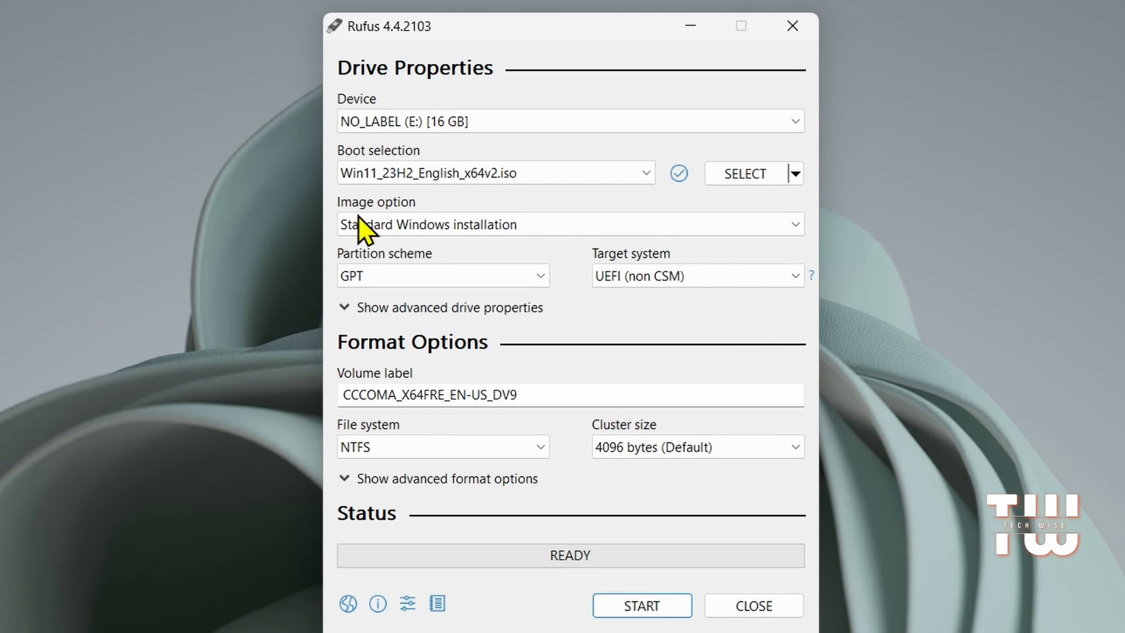
Use Standard Windows installation as the image option and GPT as the partition scheme
{"action": "left_click", "coordinate": [712, 222]}
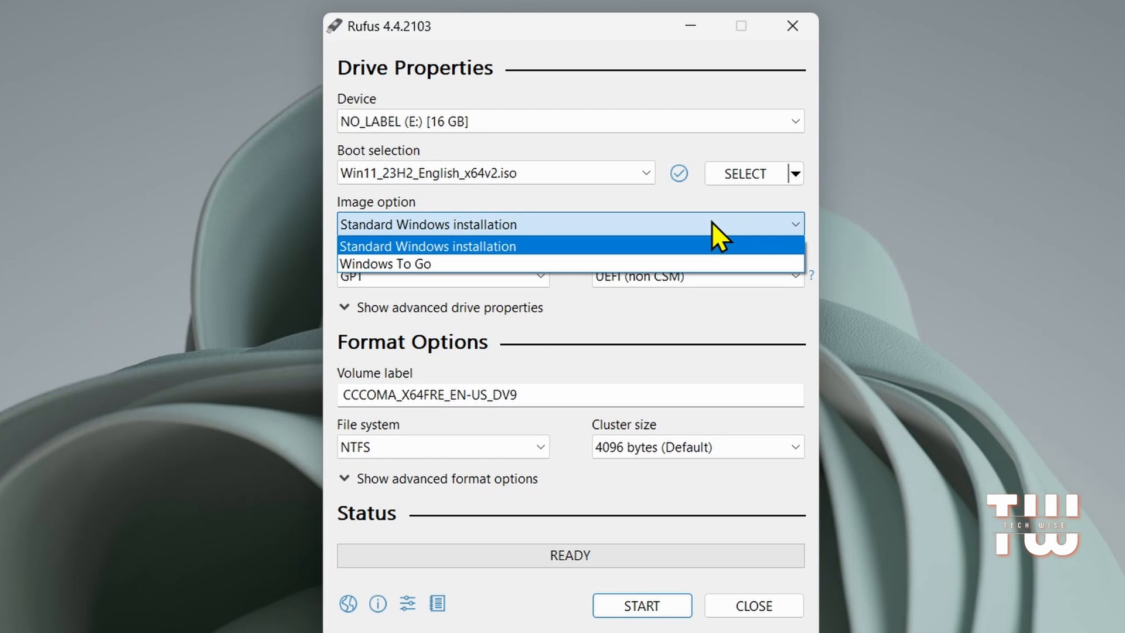
{"action": "left_click", "coordinate": [711, 222]}
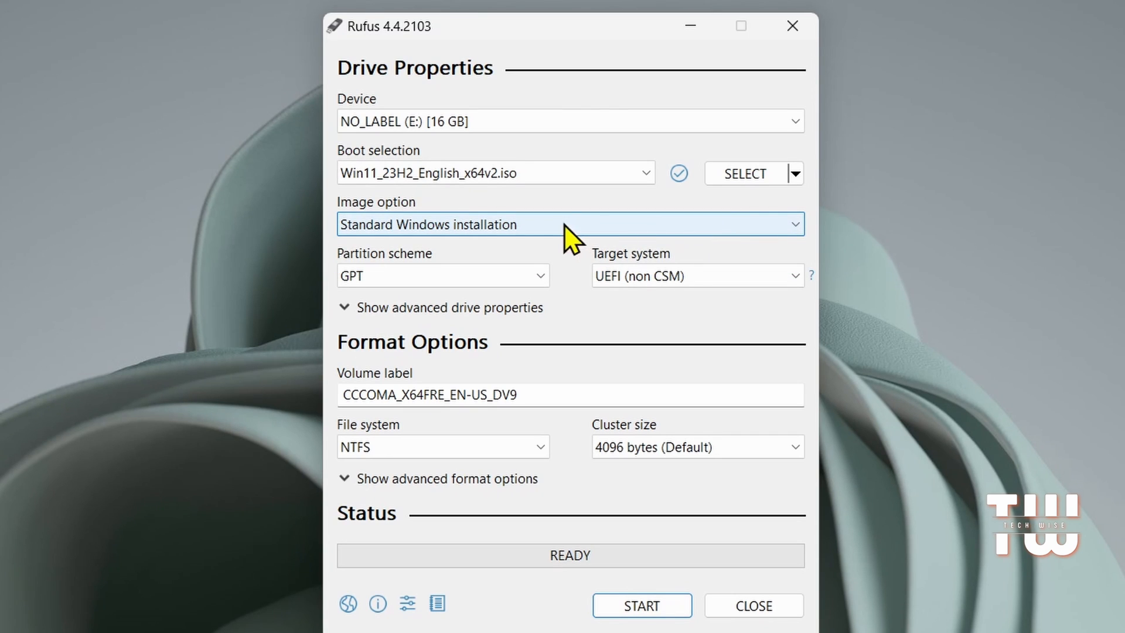
{"action": "left_click", "coordinate": [518, 280]}
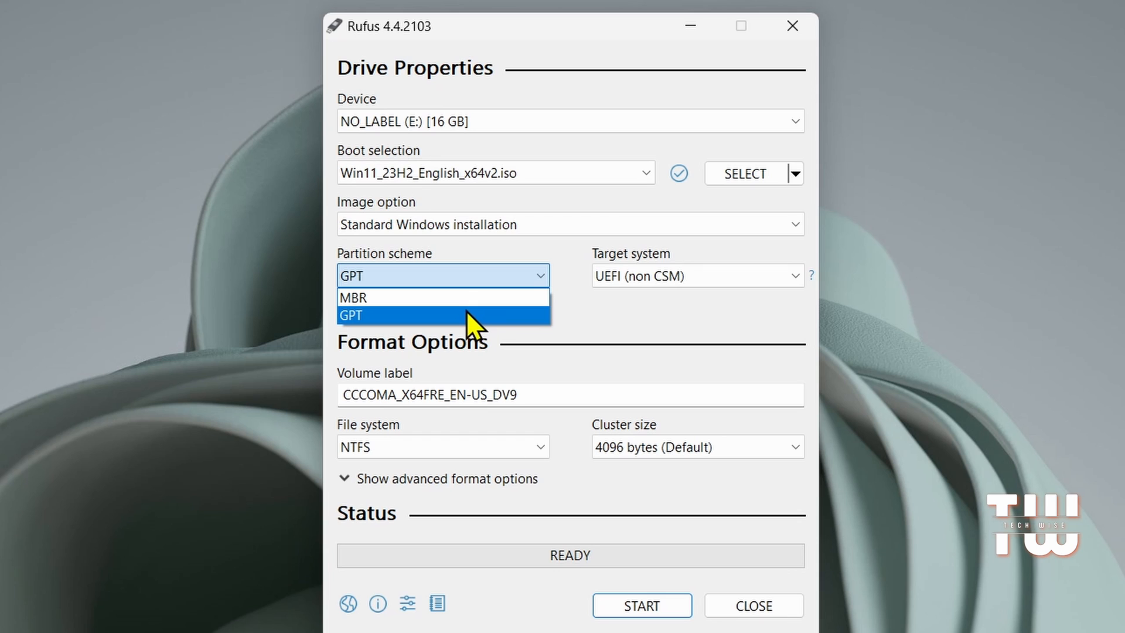
{"action": "left_click", "coordinate": [494, 312]}
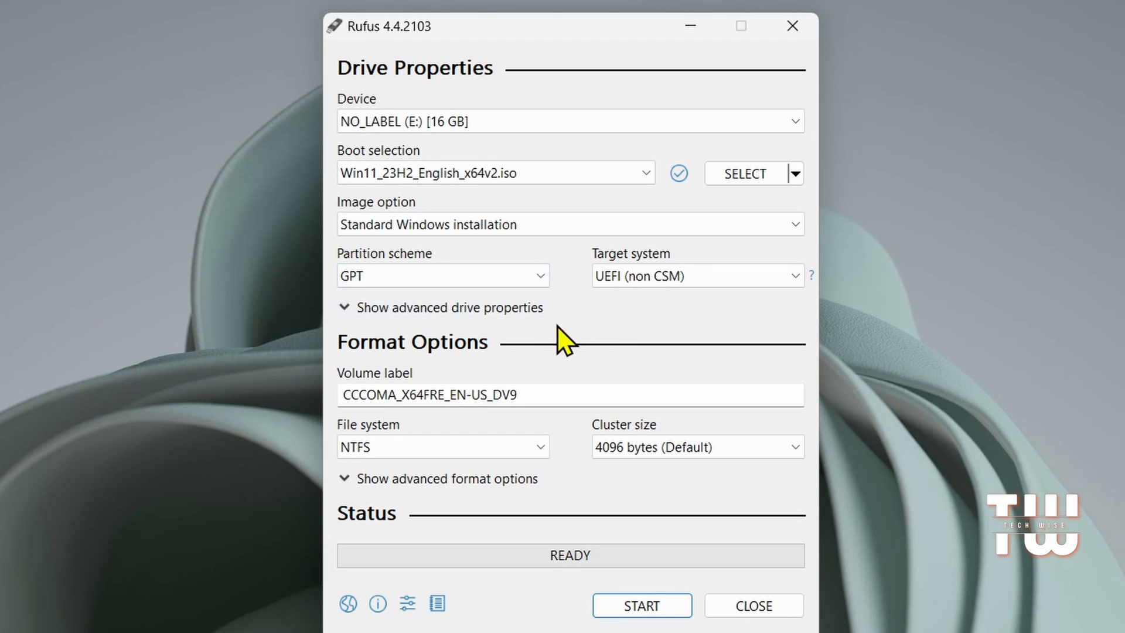
Replace the volume label of the USB drive with Windows 11
{"action": "left_click", "coordinate": [547, 385]}
{"action": "double_click", "coordinate": [547, 386]}
{"action": "left_click_drag", "start_coordinate": [547, 385], "coordinate": [347, 388]}
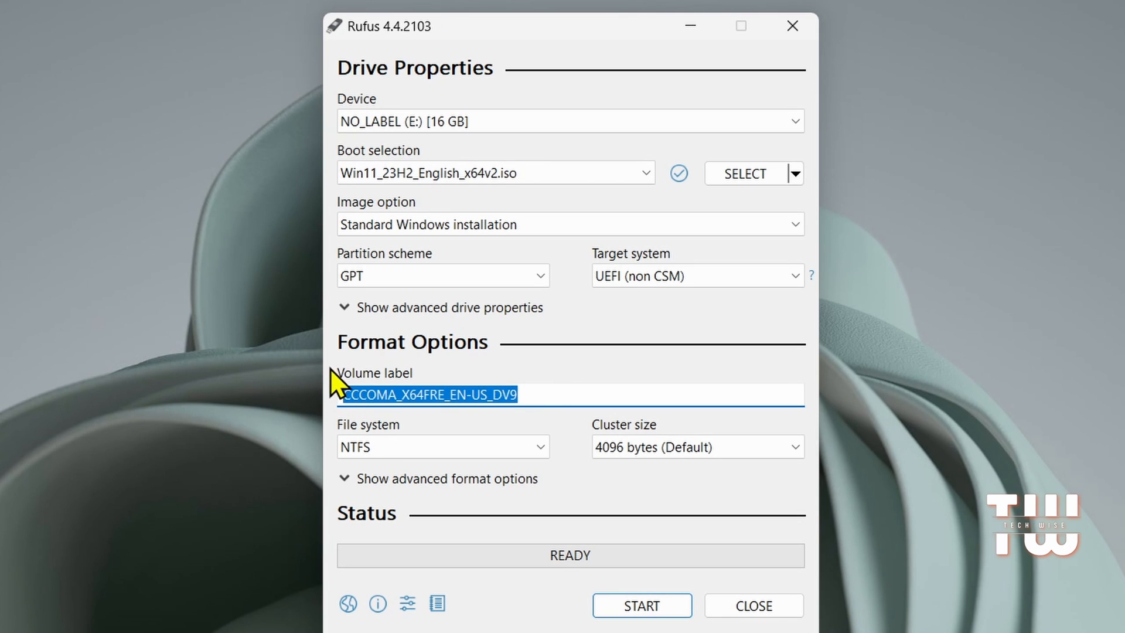
{"action": "type", "text": "Windows 11"}
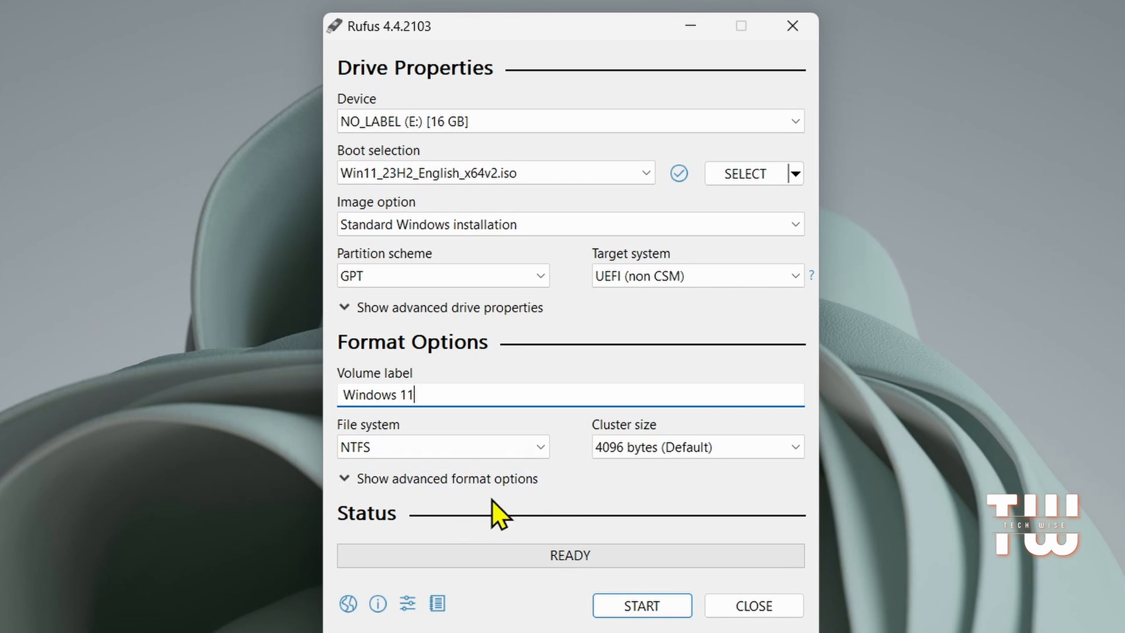
Write the USB drive with the 4GB+ RAM, Secure Boot, TPM 2.0 and online Microsoft account requirements removed, accepting data erasure, and close Rufus
{"action": "left_click", "coordinate": [634, 609]}
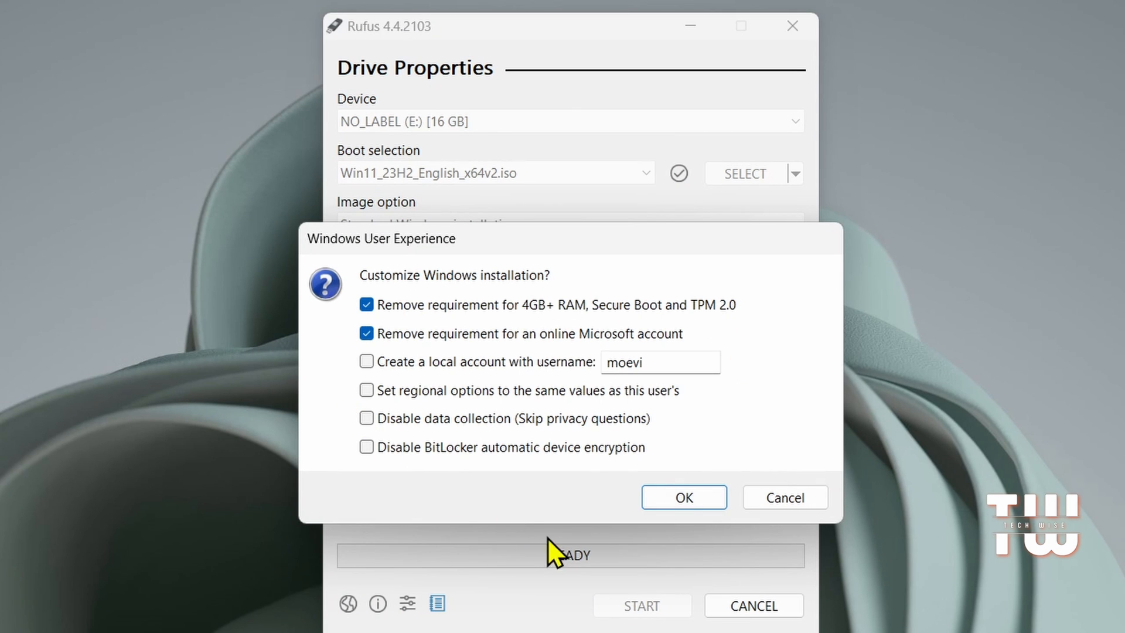
{"action": "left_click", "coordinate": [662, 506]}
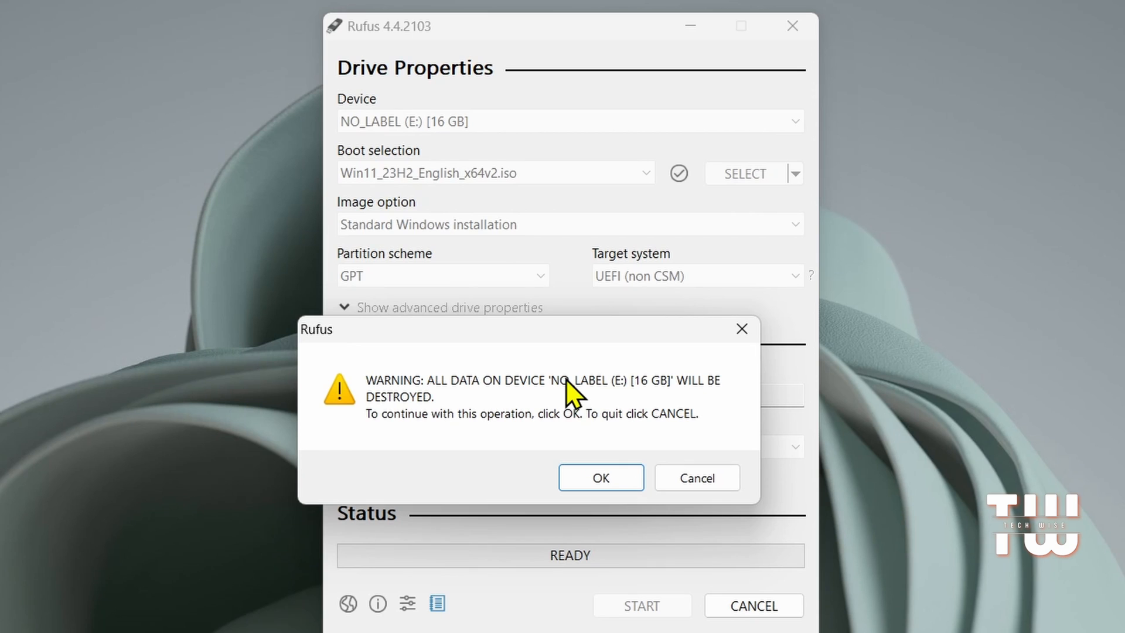
{"action": "left_click", "coordinate": [600, 479]}
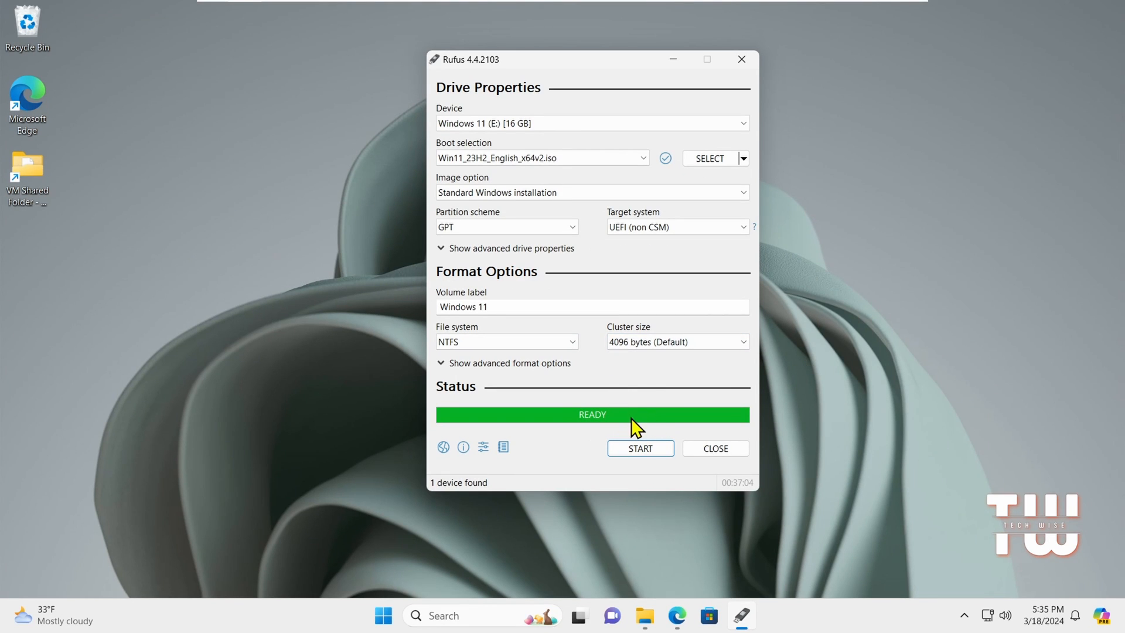
{"action": "left_click", "coordinate": [716, 449]}
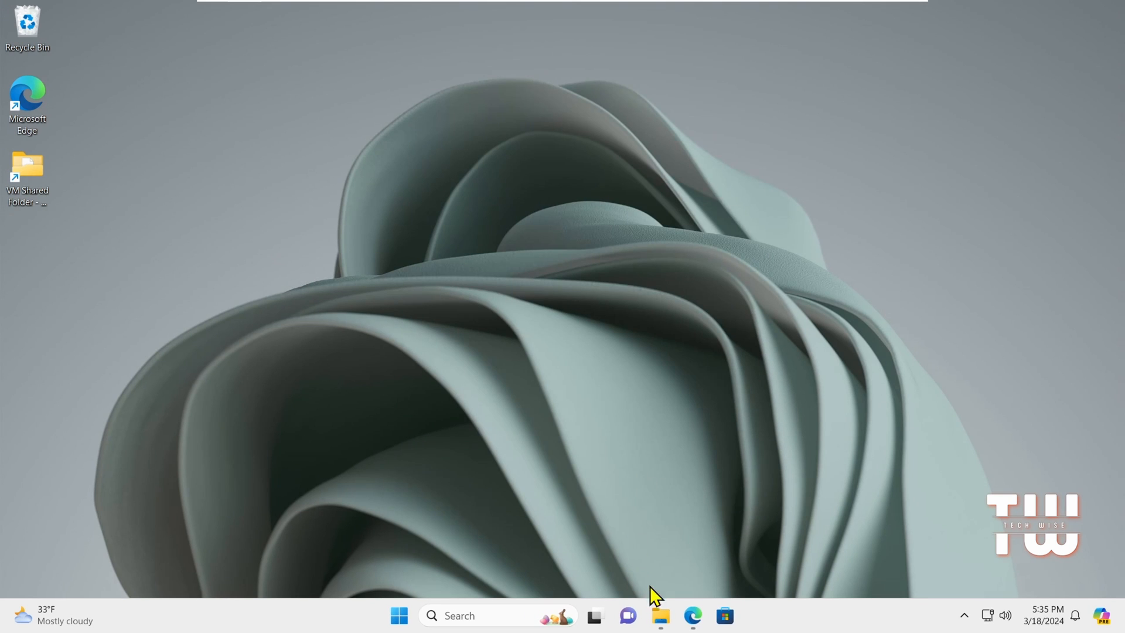
Open the Windows 11 (E:) drive from This PC in File Explorer to check its installation files, and minimize the window
{"action": "mouse_move", "coordinate": [662, 617]}
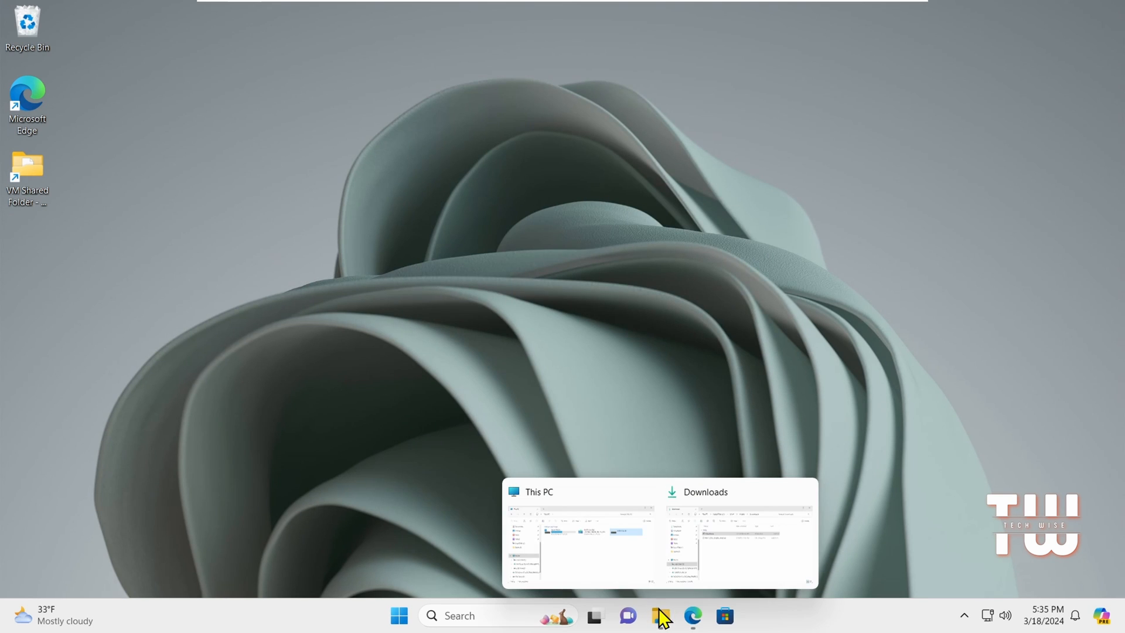
{"action": "left_click", "coordinate": [628, 553]}
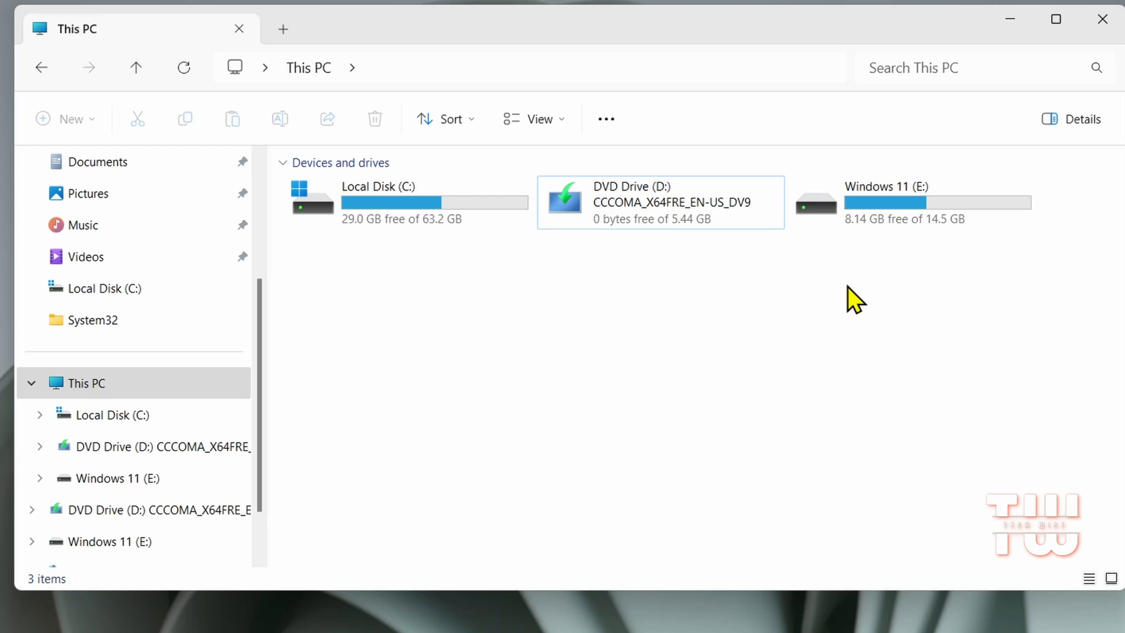
{"action": "left_click", "coordinate": [915, 221]}
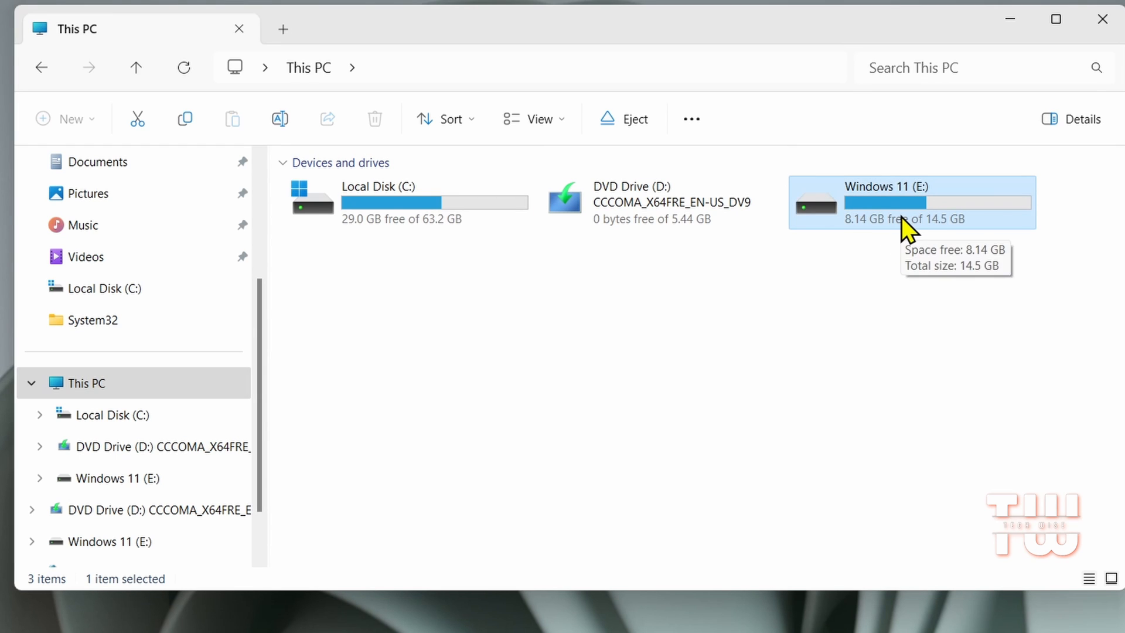
{"action": "right_click", "coordinate": [901, 217]}
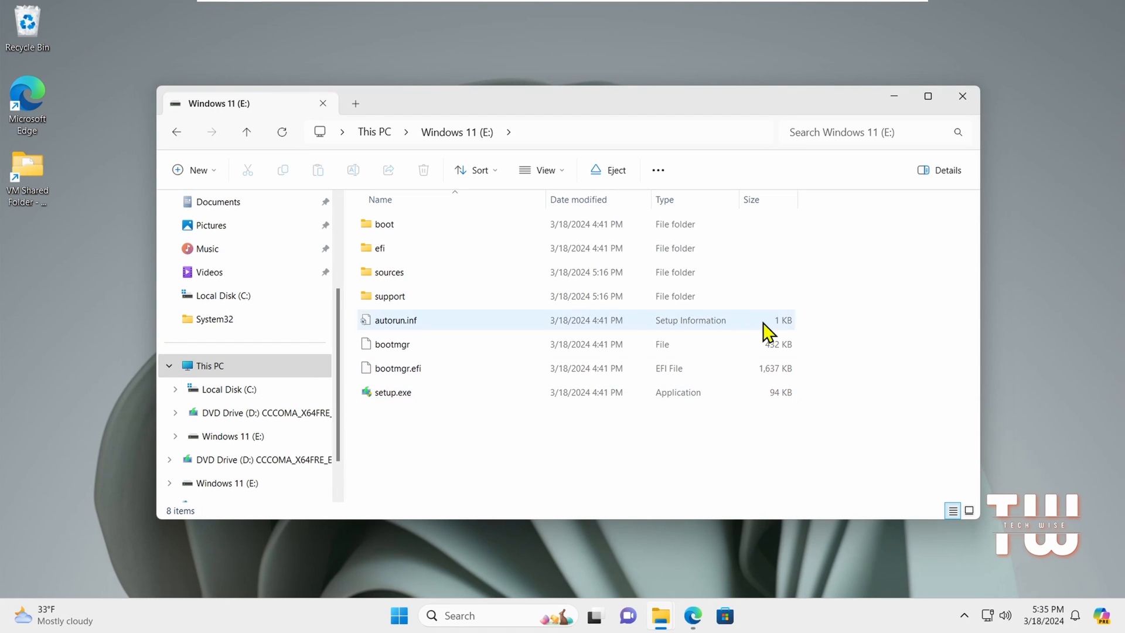
{"action": "left_click", "coordinate": [894, 96]}
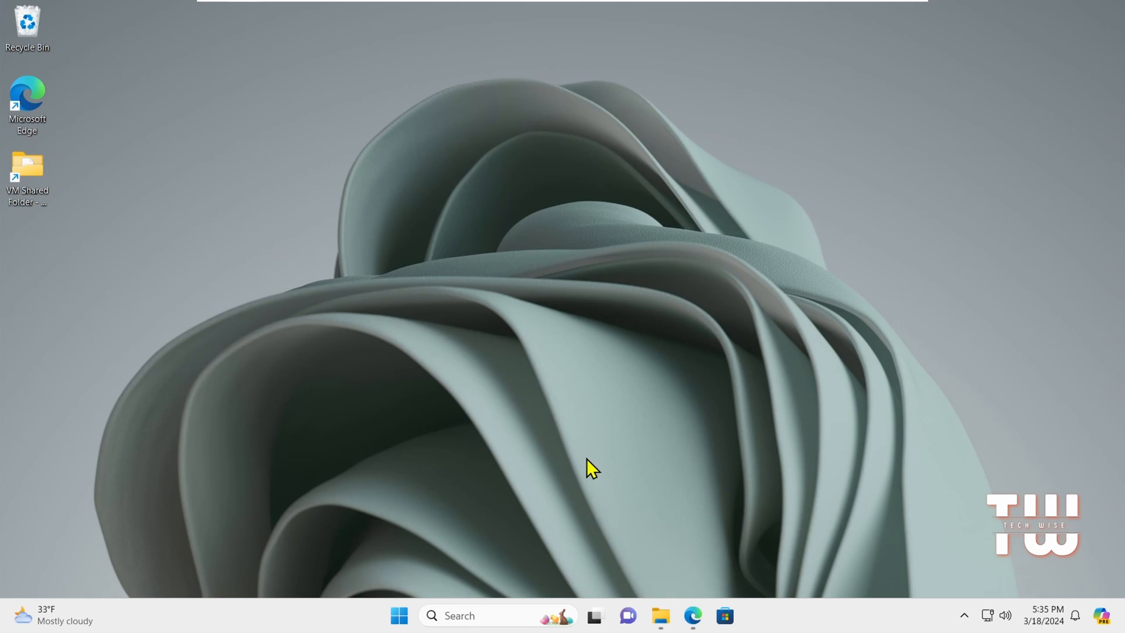